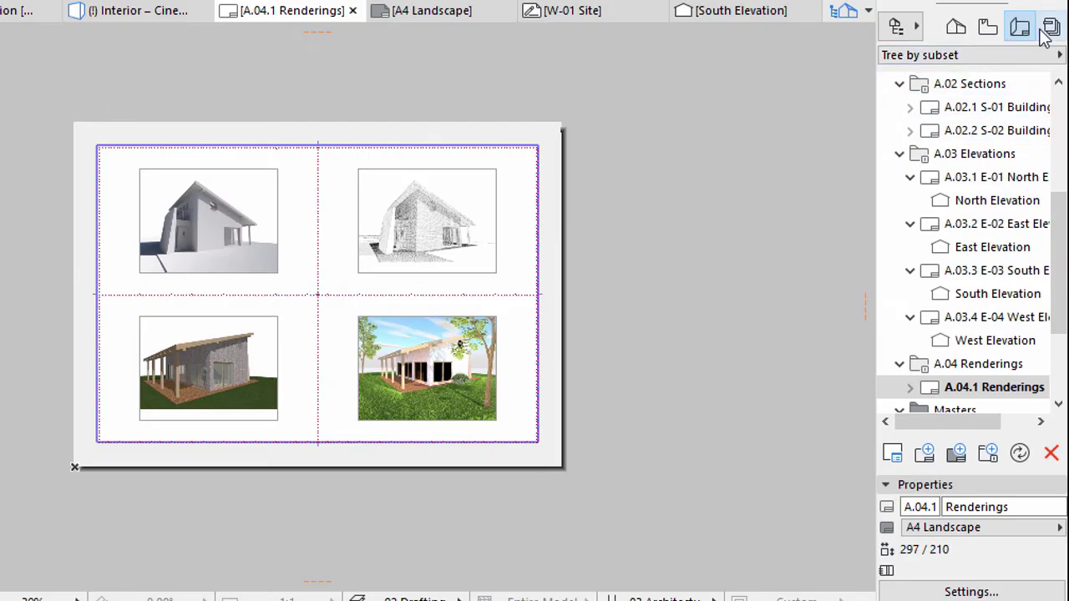
Show the list of publisher sets in the Navigator
left_click(1045, 31)
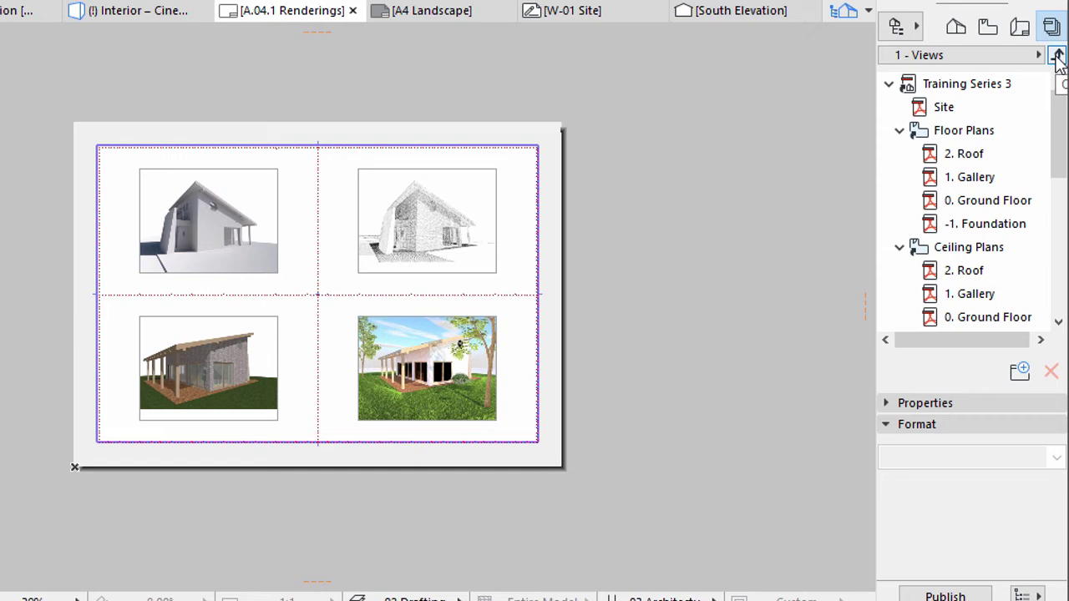
left_click(1058, 56)
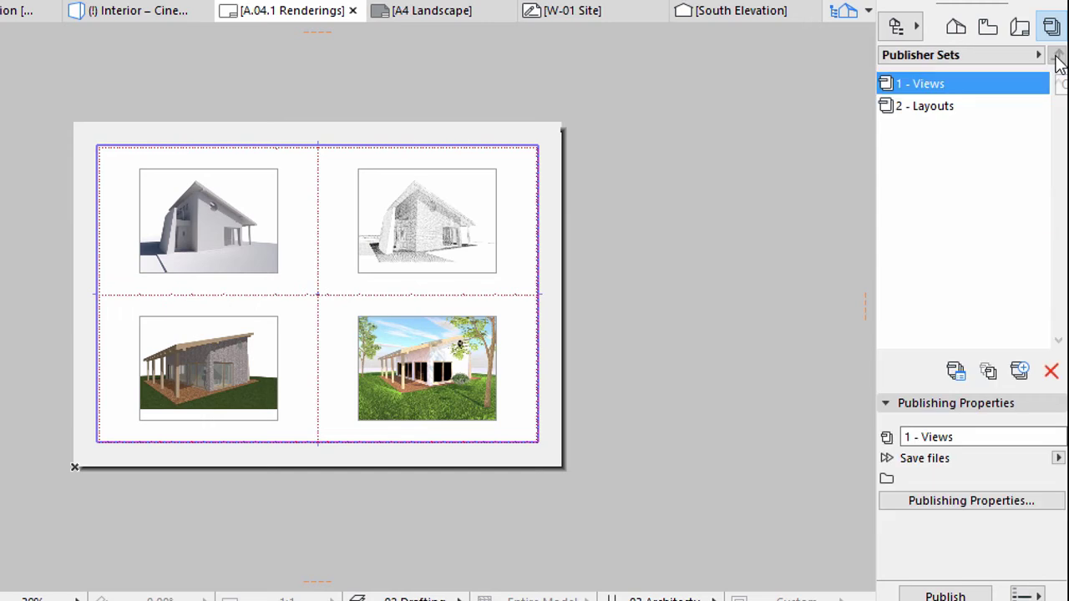
left_click(918, 117)
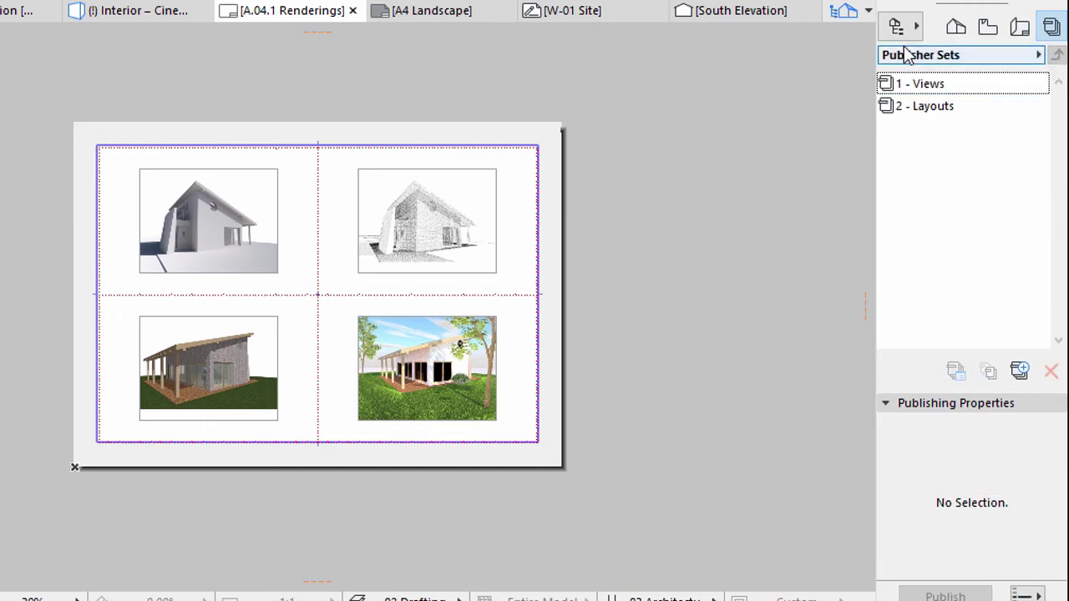
left_click(902, 32)
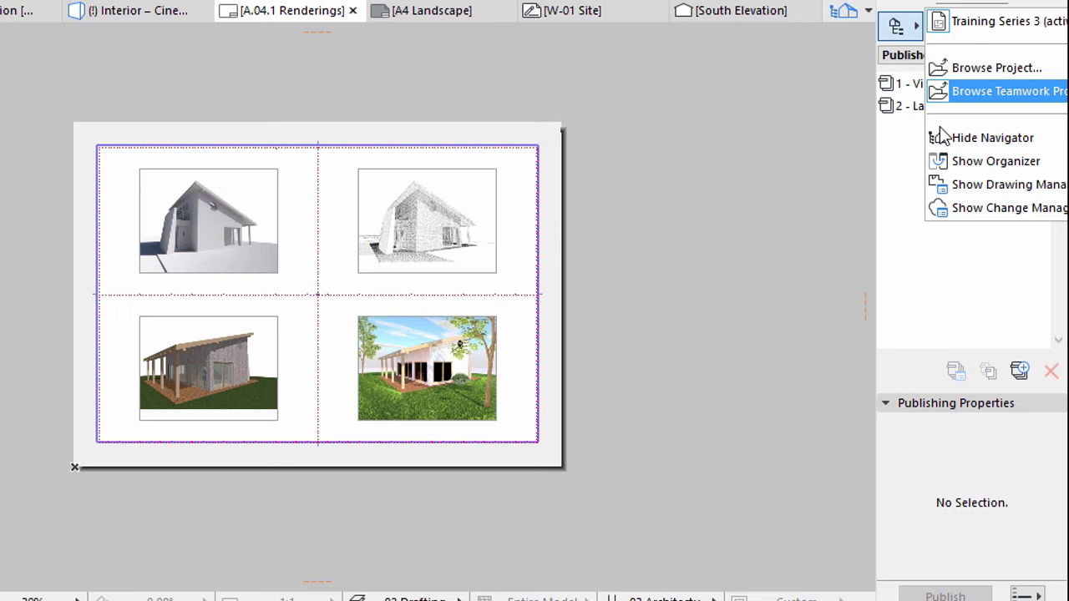
left_click(948, 163)
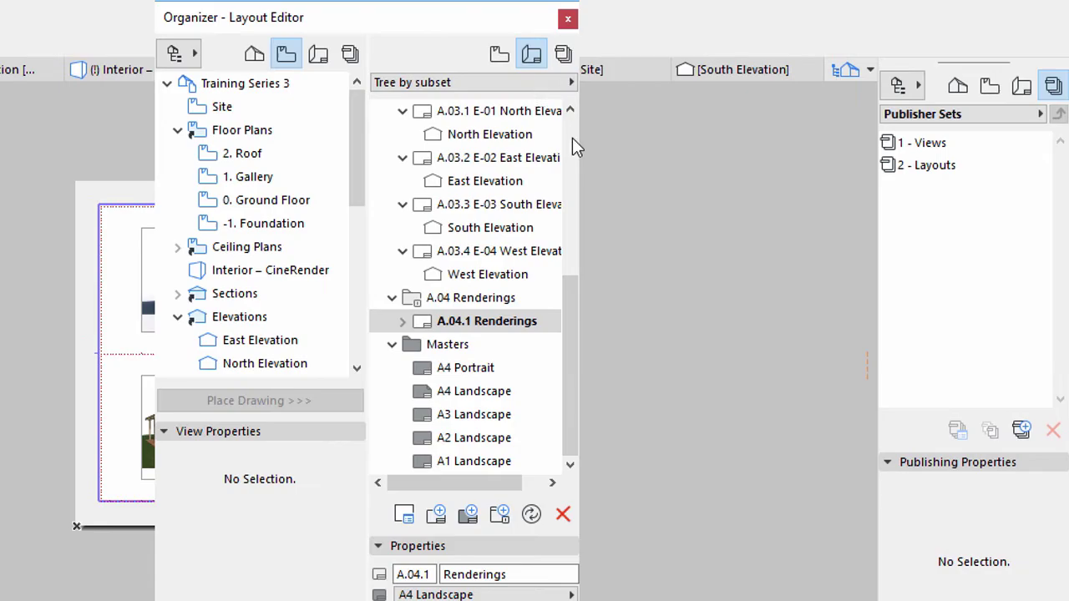
left_click(562, 54)
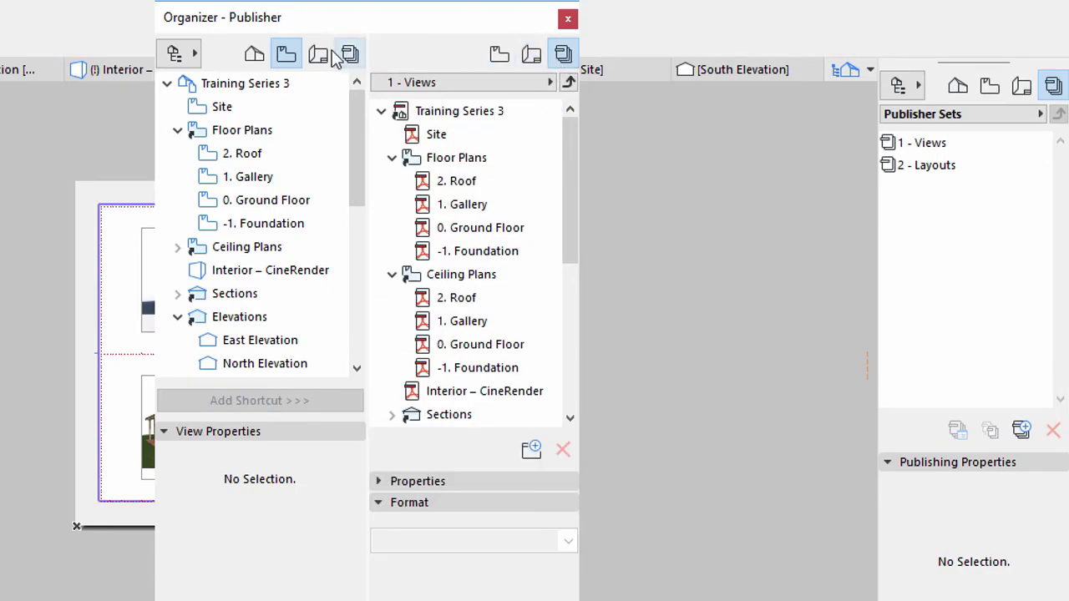
left_click(318, 55)
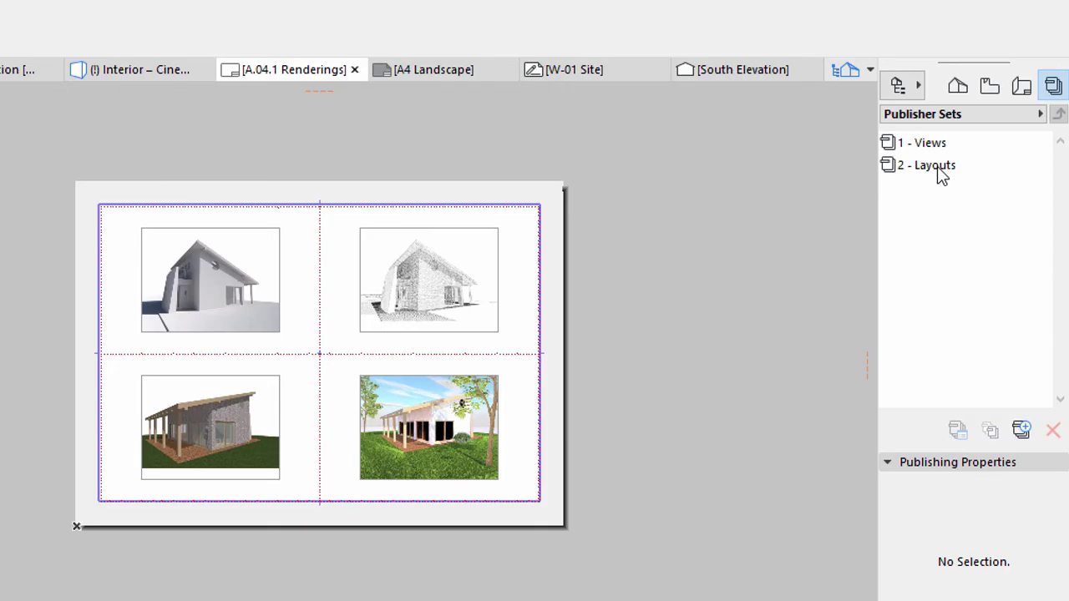
Open the 2 - Layouts set's publishing properties and choose Save files as the method
left_click(937, 166)
left_click(936, 166)
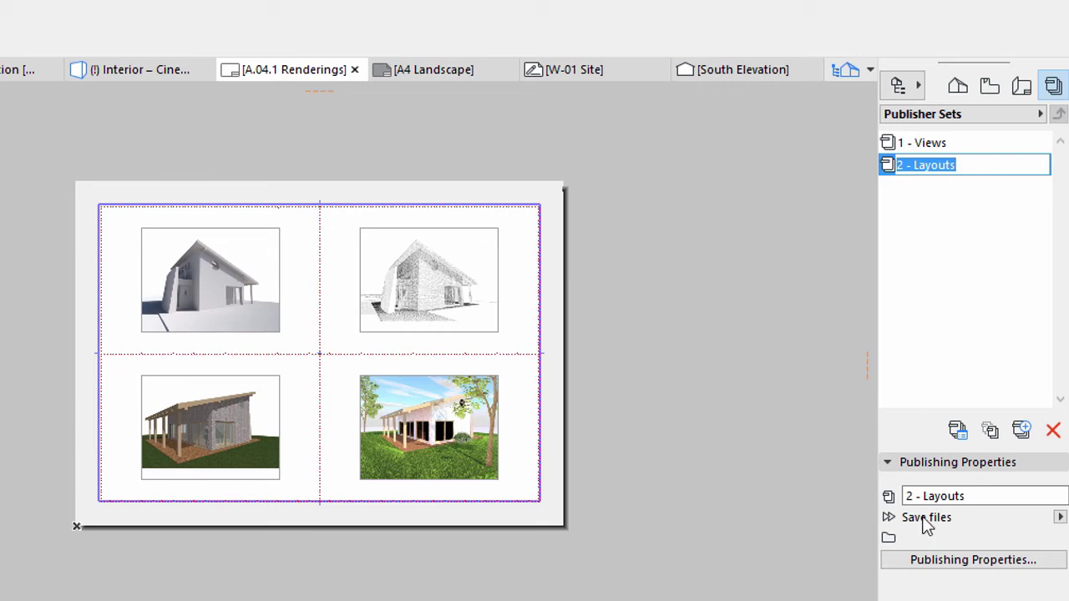
left_click(939, 568)
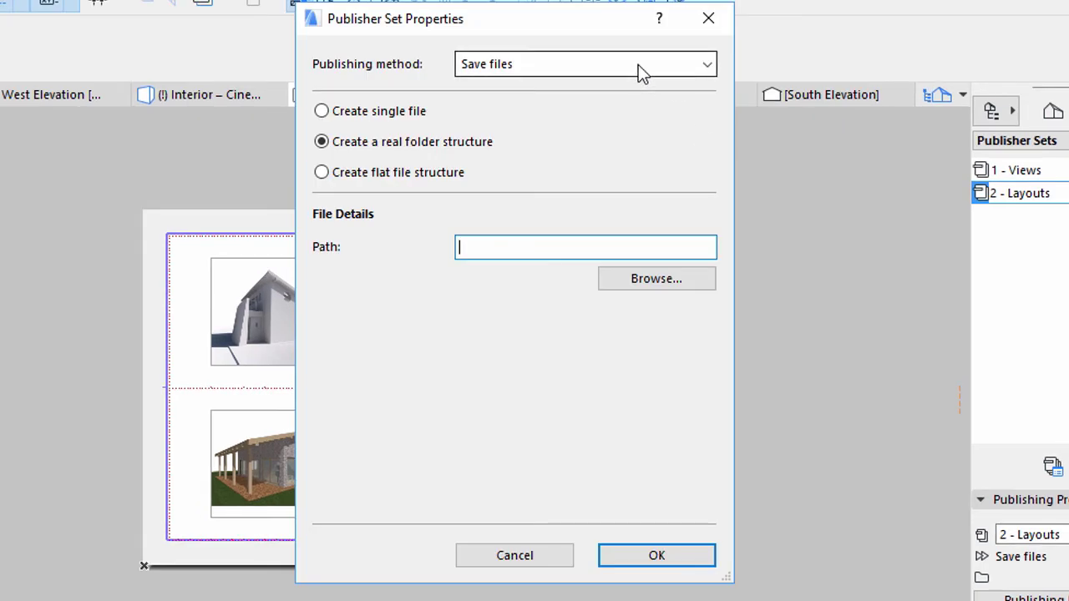
left_click(556, 40)
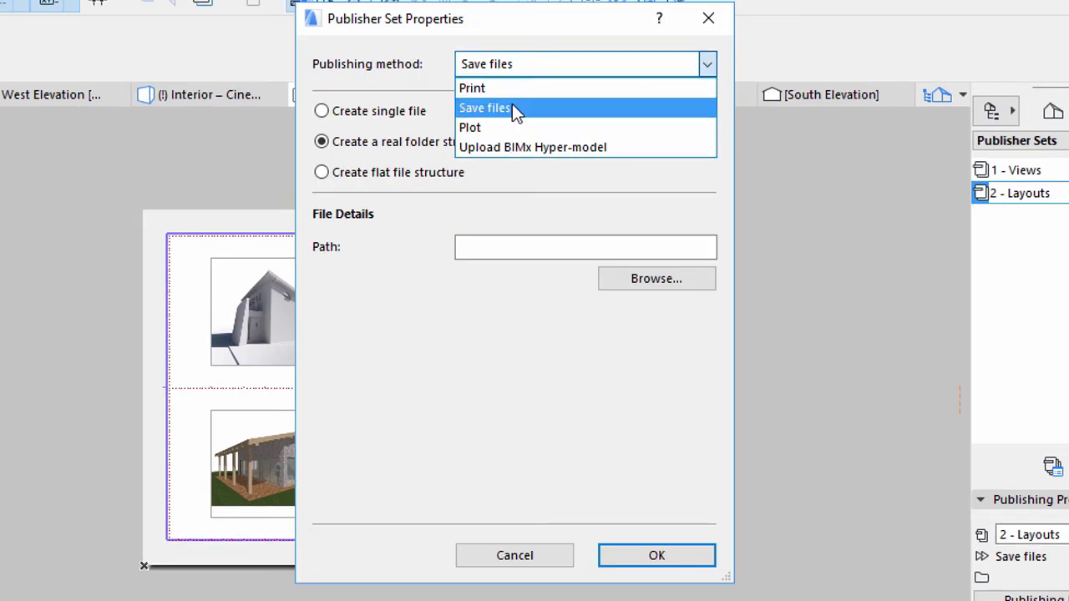
left_click(514, 108)
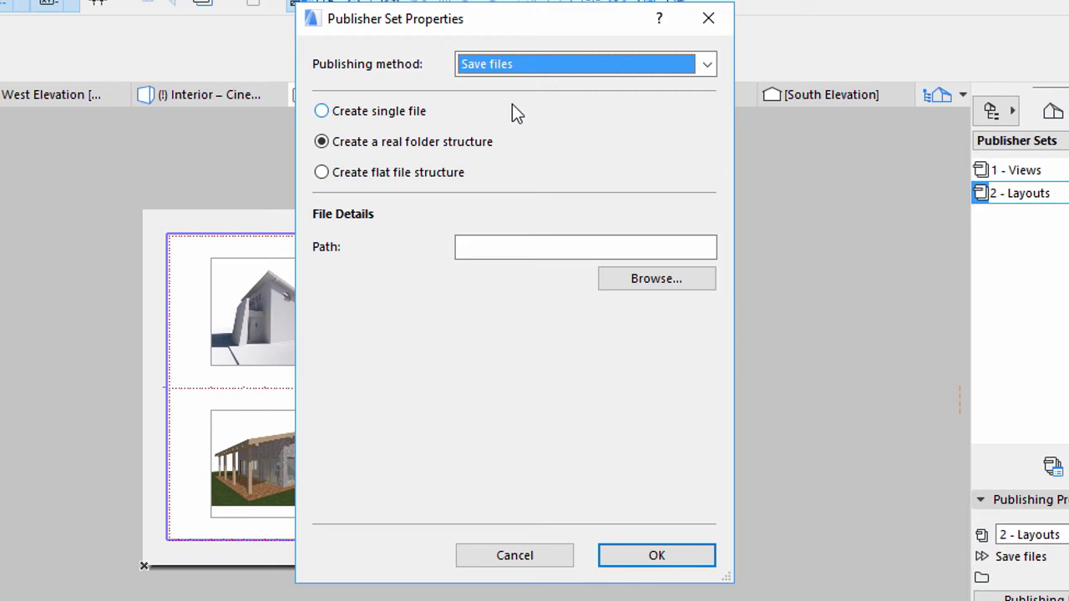
Use a real folder structure with INT AC20 Training Series Vol 3 as the destination
left_click(355, 114)
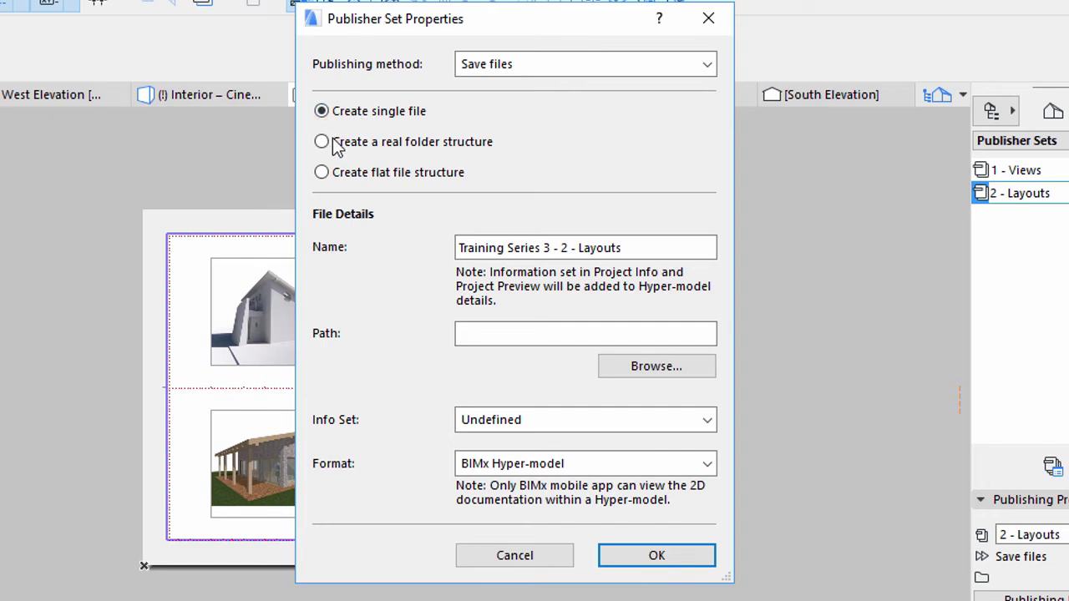
left_click(336, 147)
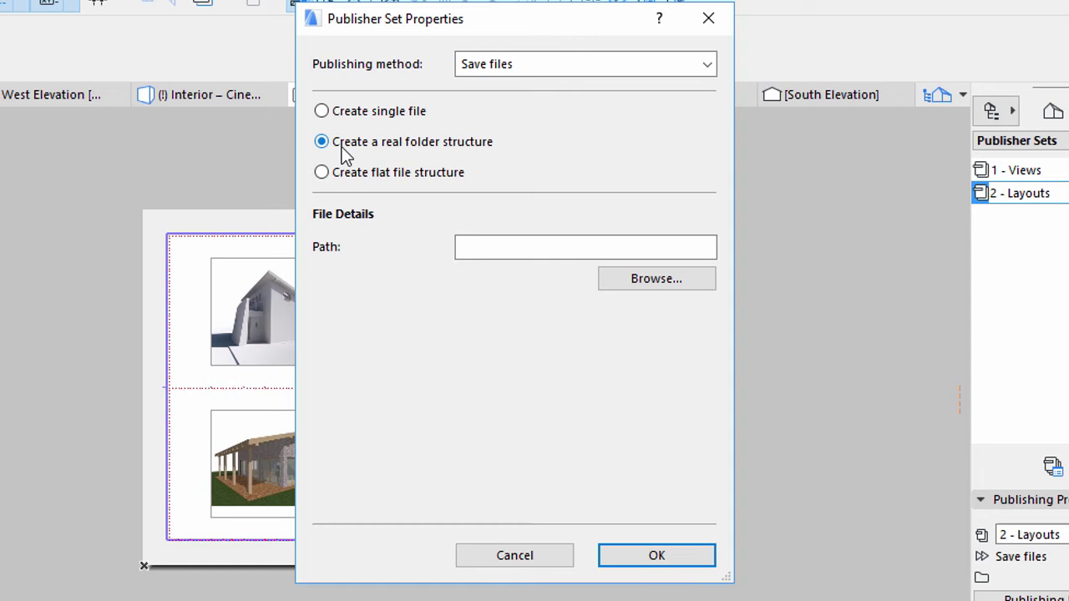
left_click(356, 179)
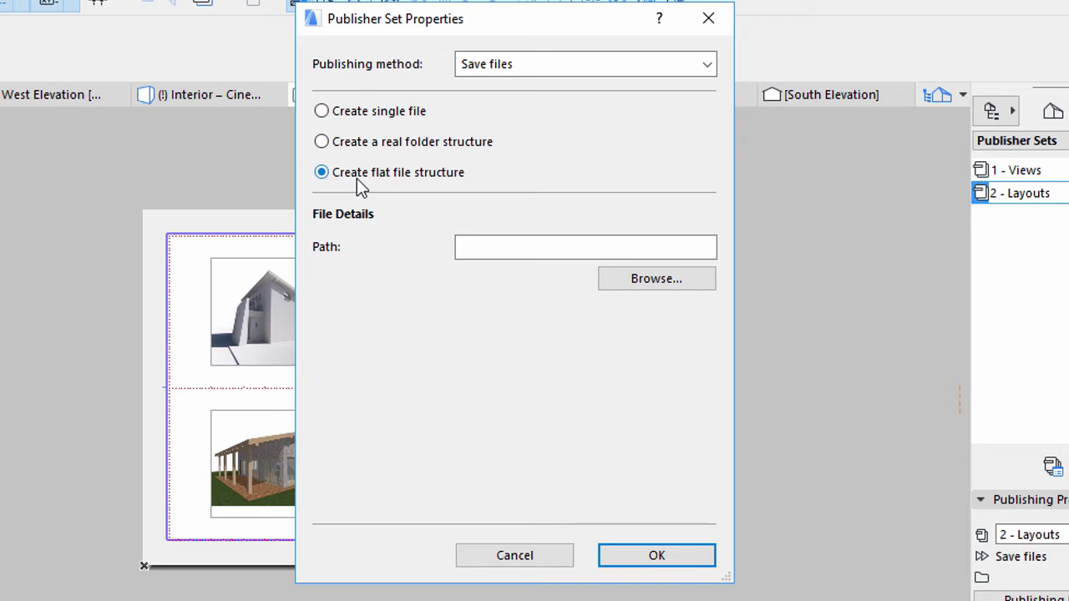
left_click(342, 150)
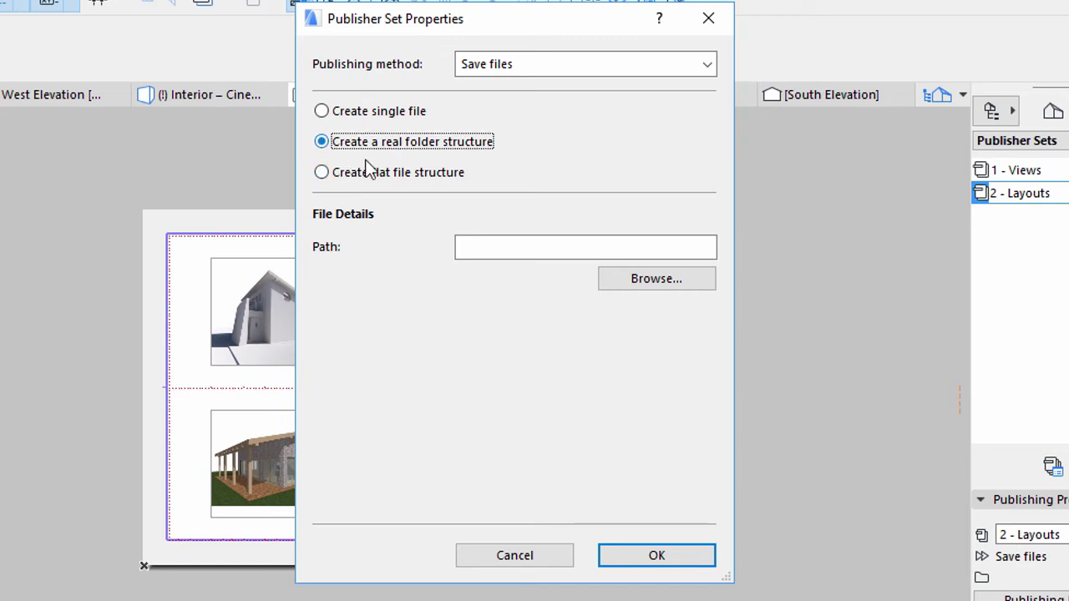
left_click(629, 284)
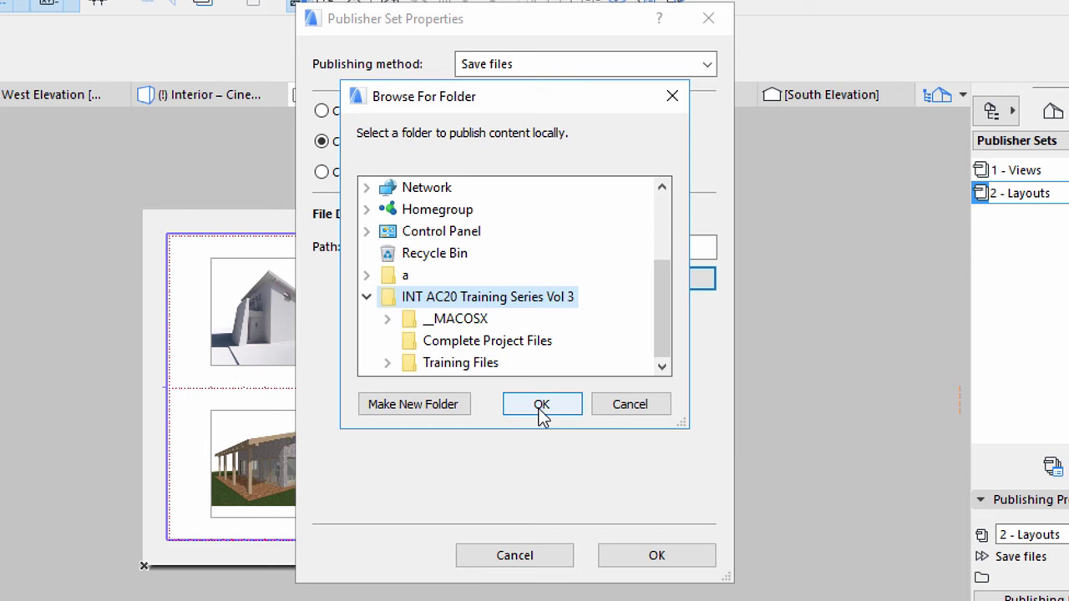
left_click(540, 411)
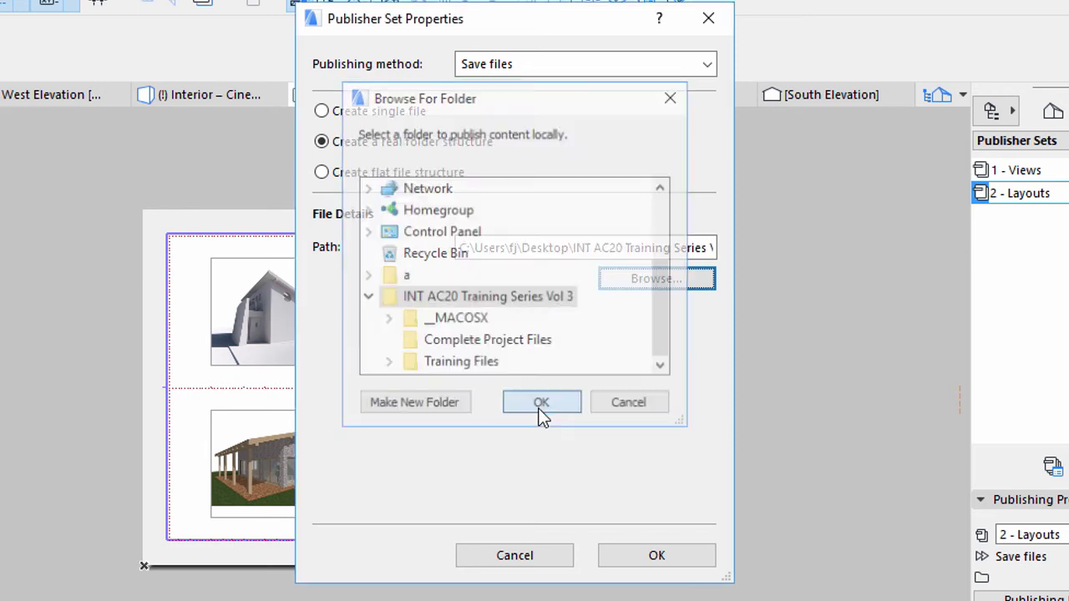
left_click(657, 557)
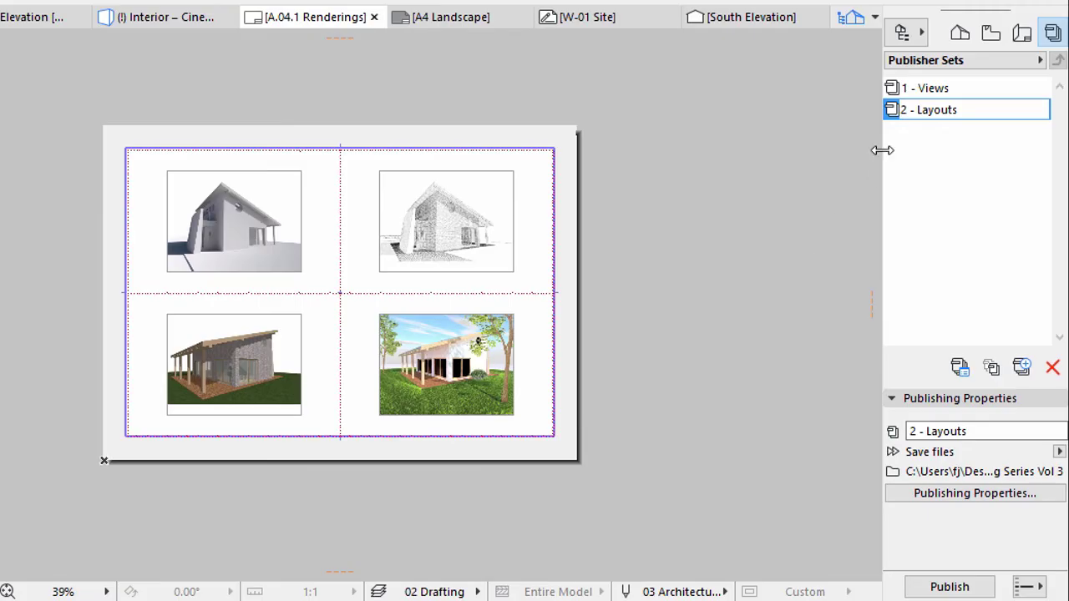
Open the 2 - Layouts set and select its Training Series 3 root to show the PDF format
double_click(897, 115)
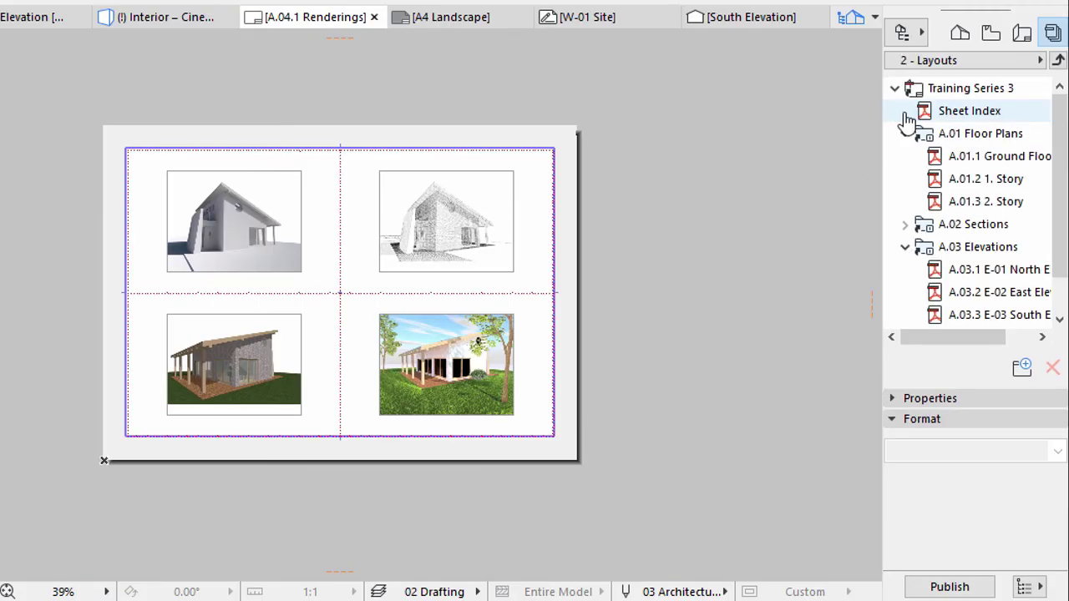
left_click(978, 90)
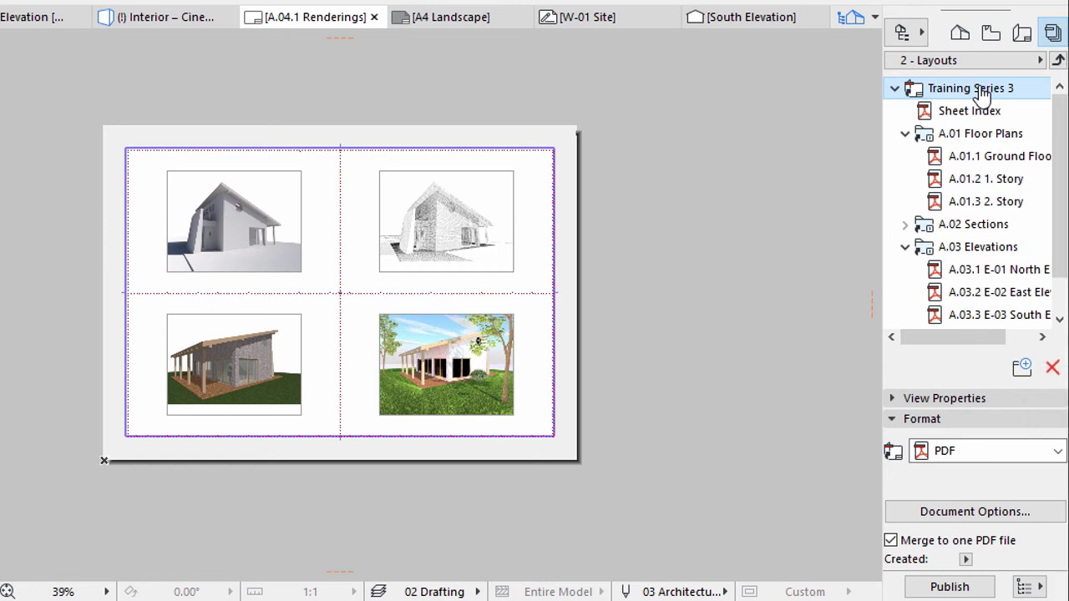
Save the PDFs as PDF/A, switch to separate files, and publish the whole set
left_click(922, 513)
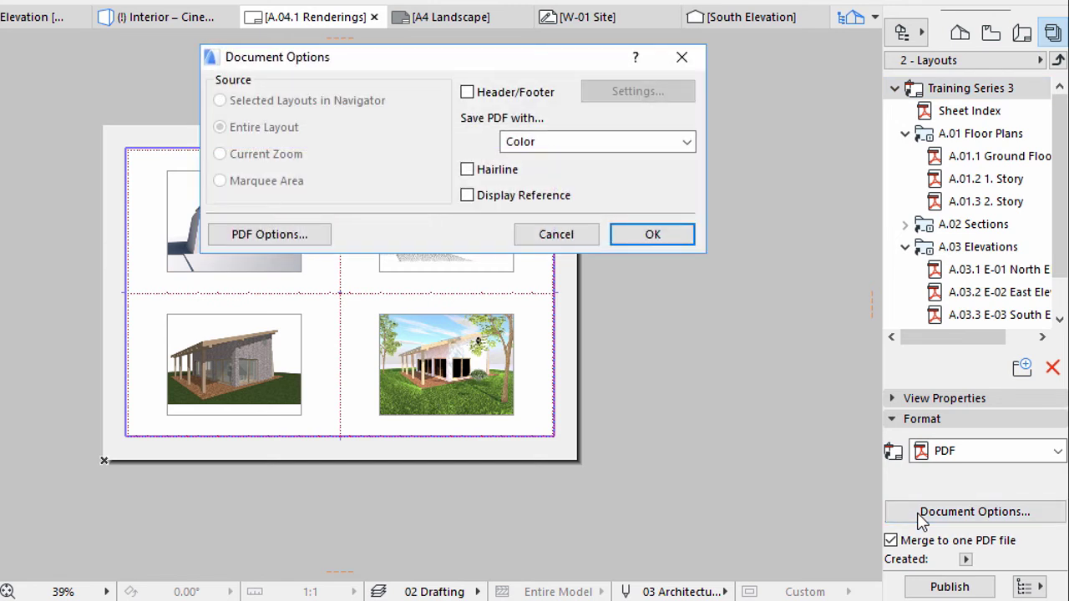
left_click(304, 237)
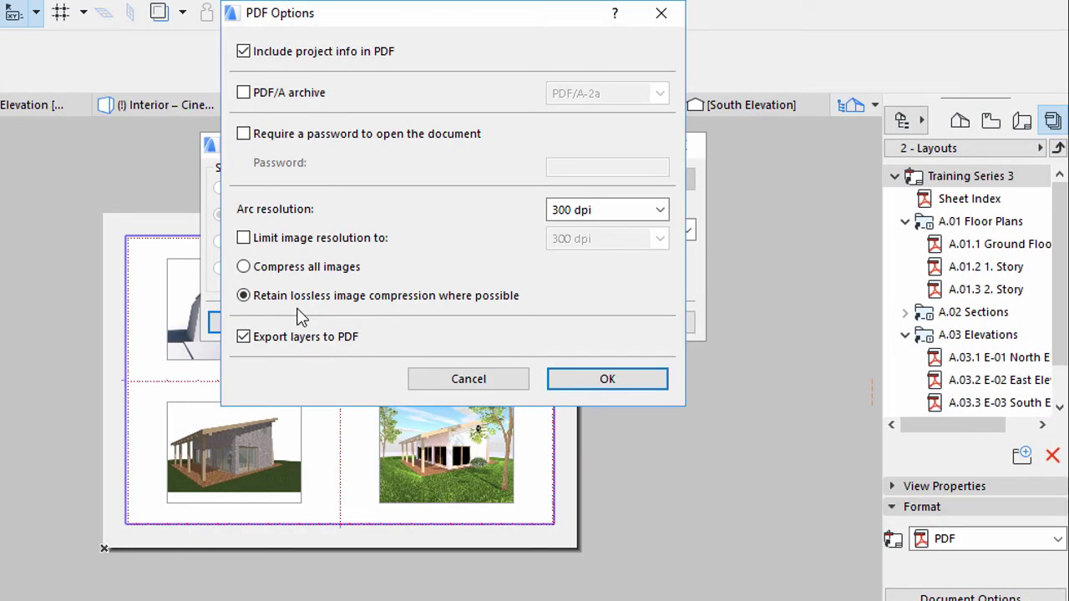
left_click(243, 93)
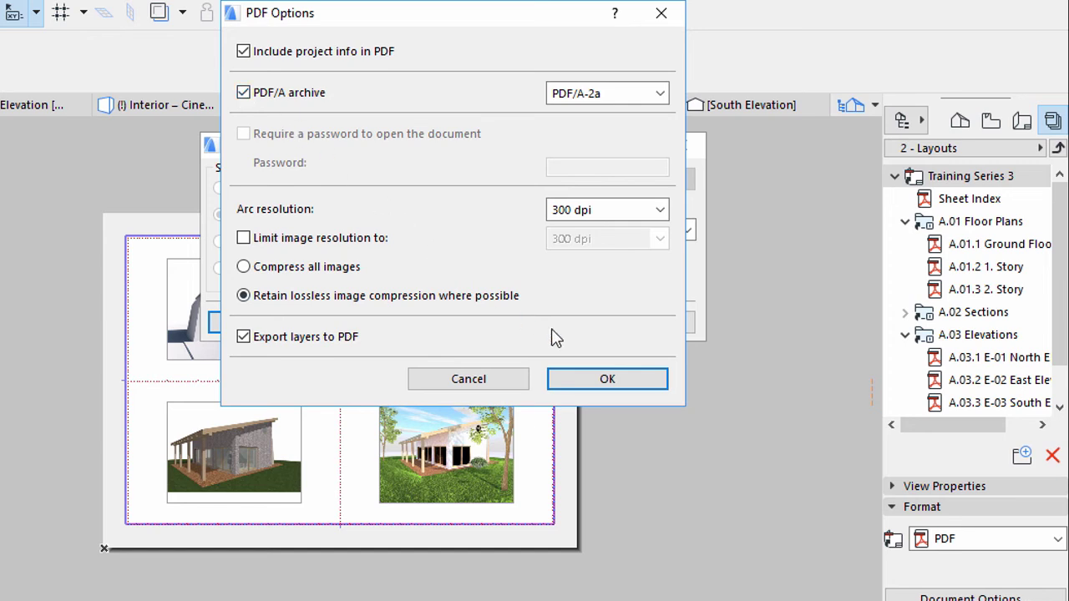
left_click(607, 380)
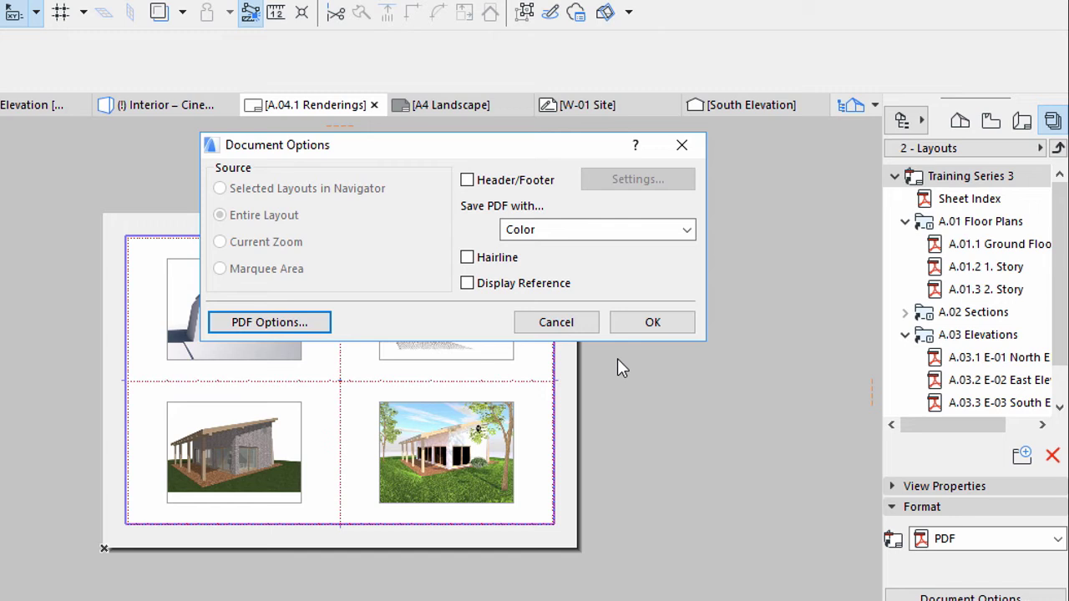
left_click(652, 324)
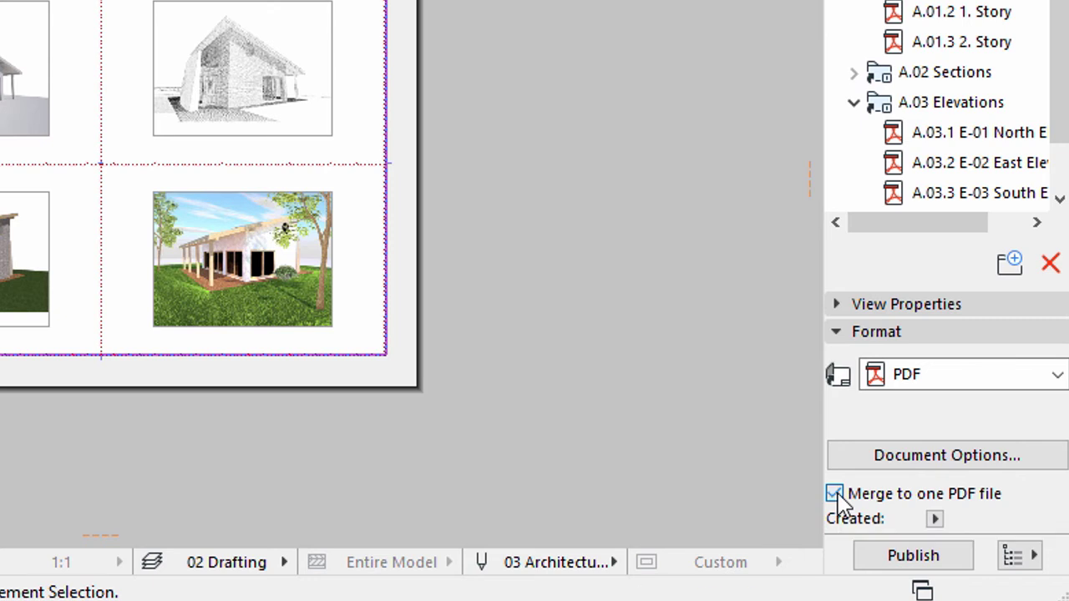
left_click(834, 494)
left_click(913, 556)
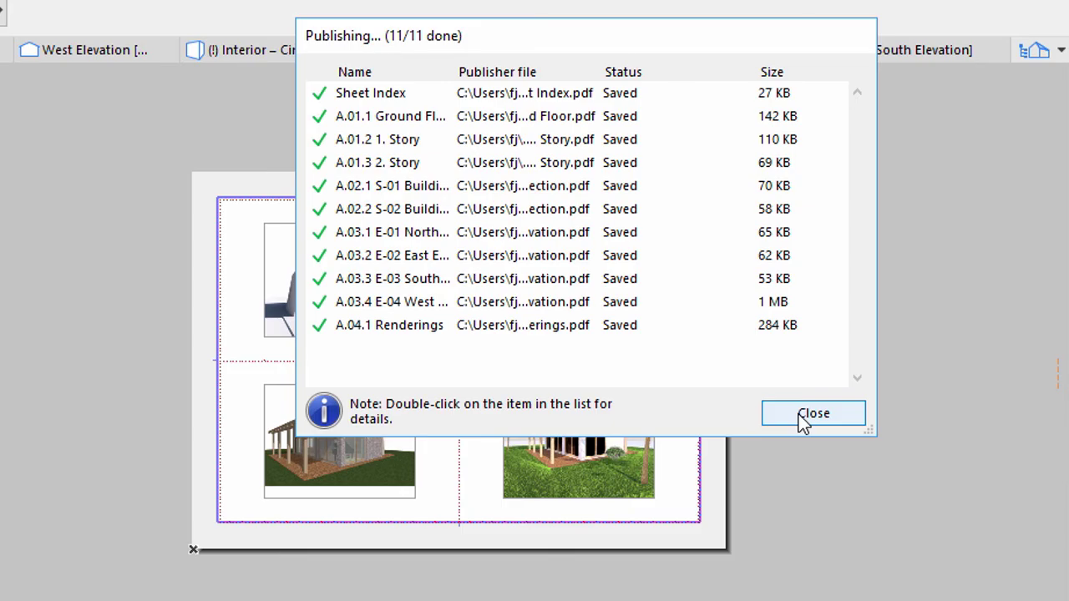
Check the A_01, A_03 and A_04 folders, then open A.04.1 Renderings.pdf
left_click(803, 415)
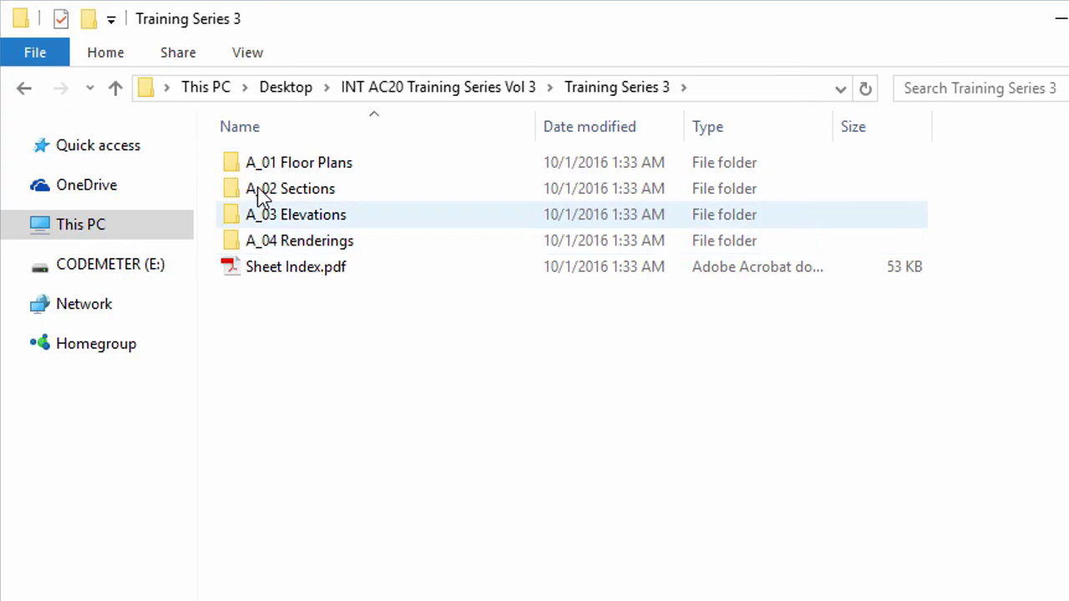
double_click(260, 167)
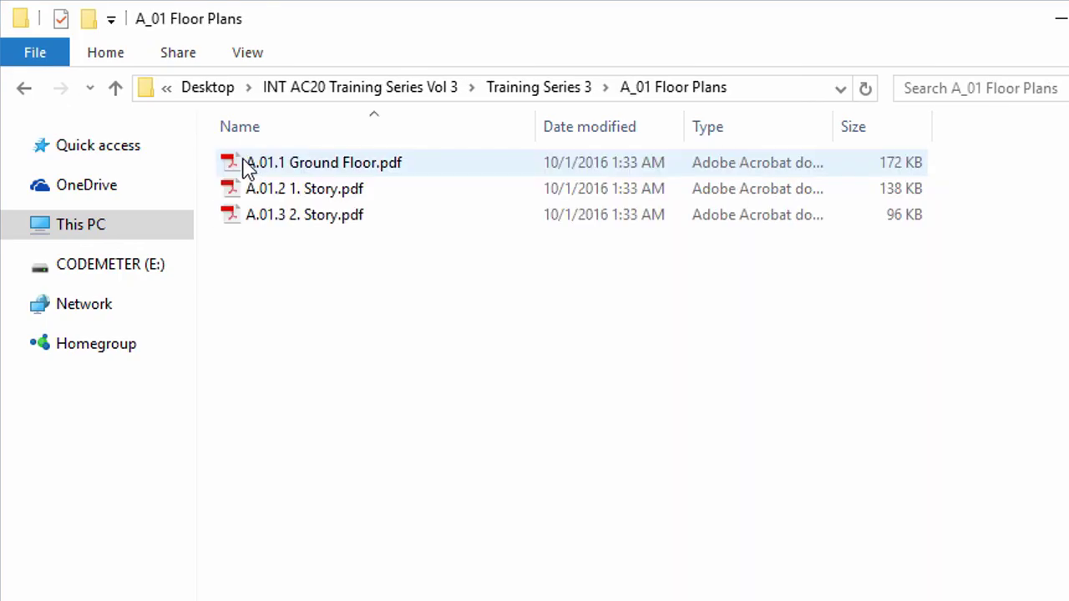
left_click(115, 87)
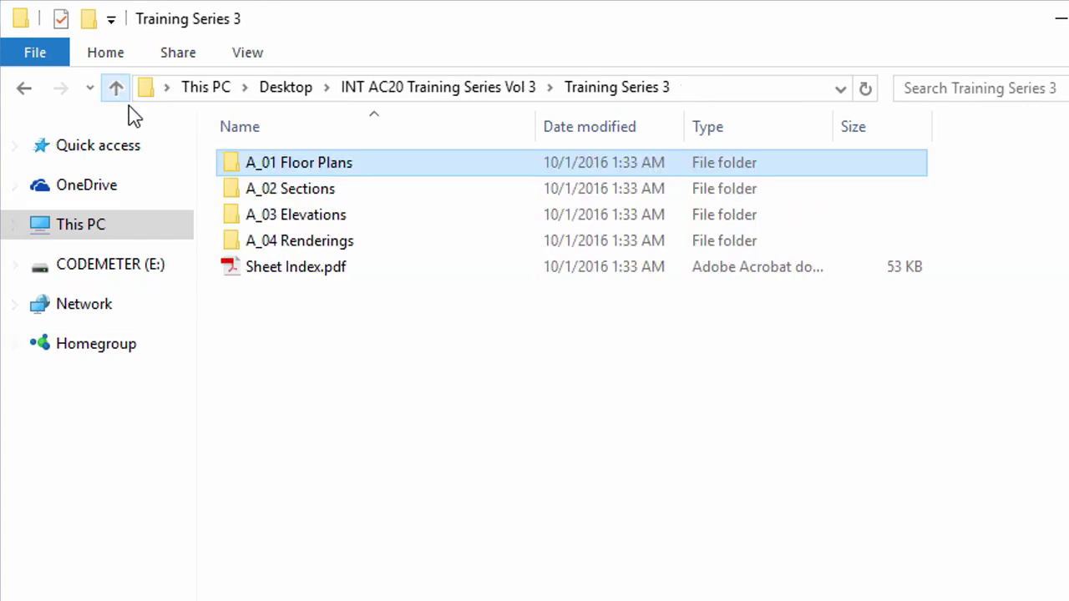
left_click(248, 216)
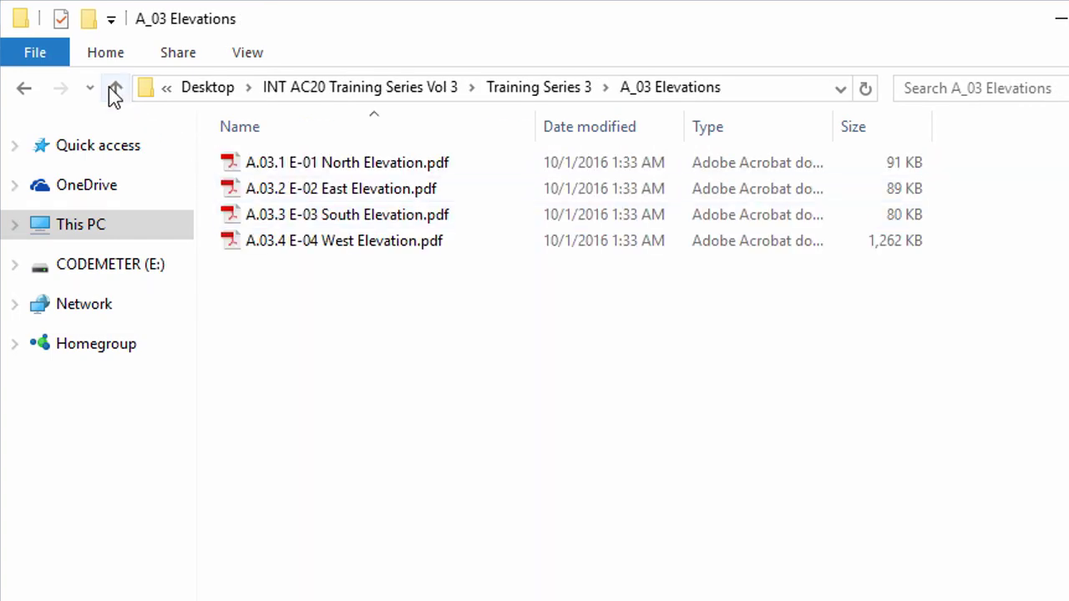
left_click(116, 87)
double_click(253, 243)
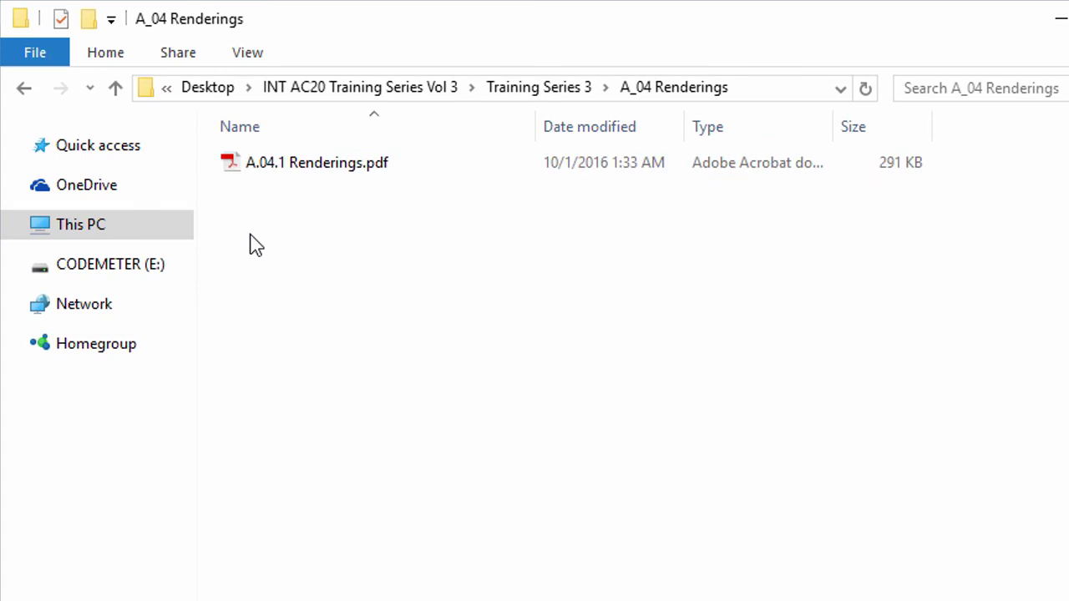
double_click(276, 170)
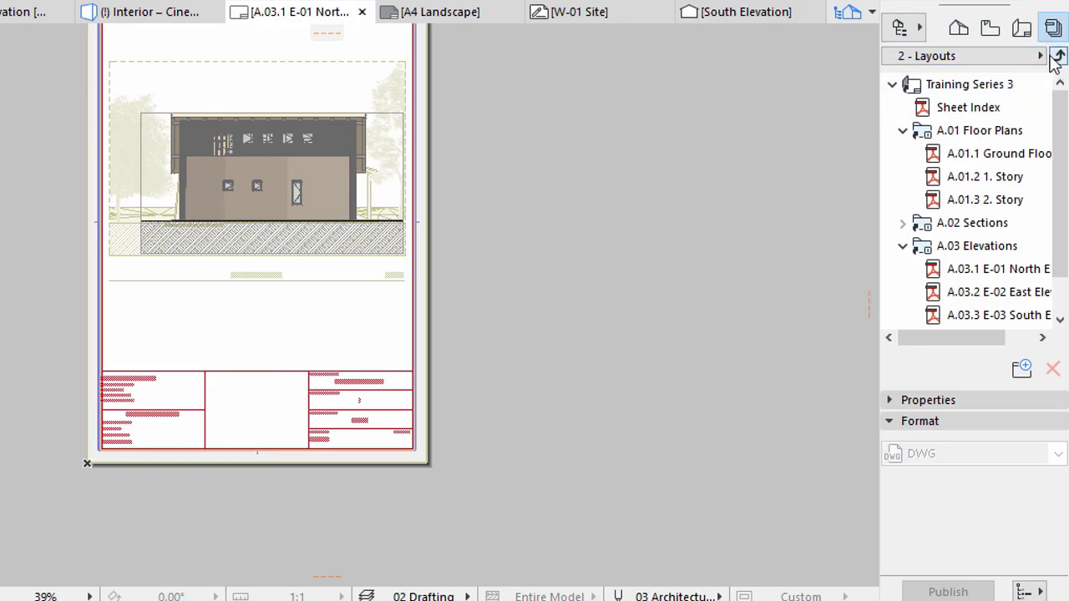
Duplicate 2 - Layouts, rename the copy '3 - DWG', and open its Training Series 3 root
left_click(1058, 56)
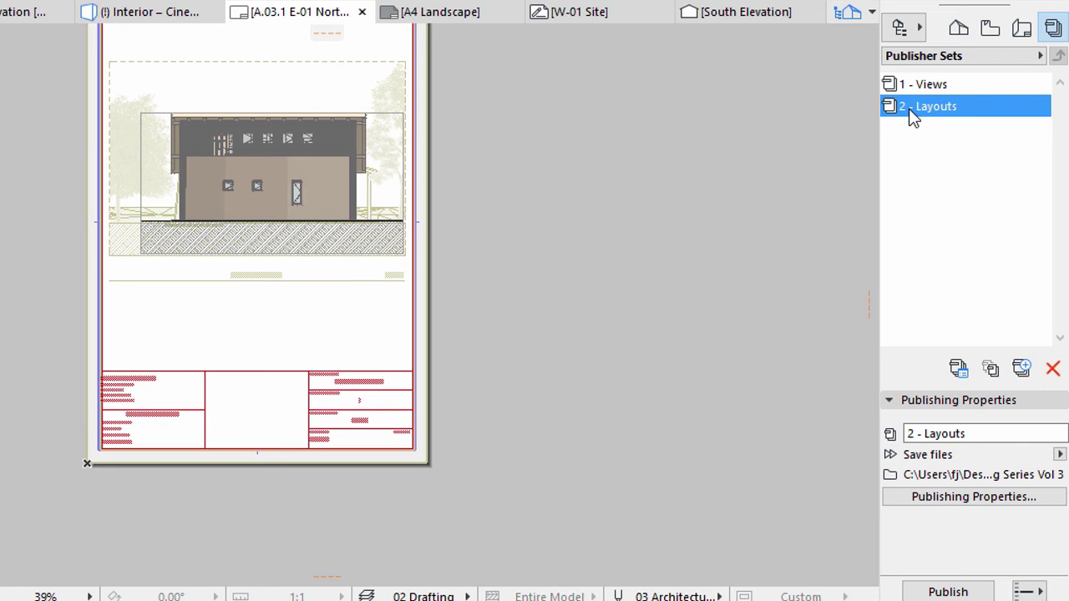
left_click(991, 369)
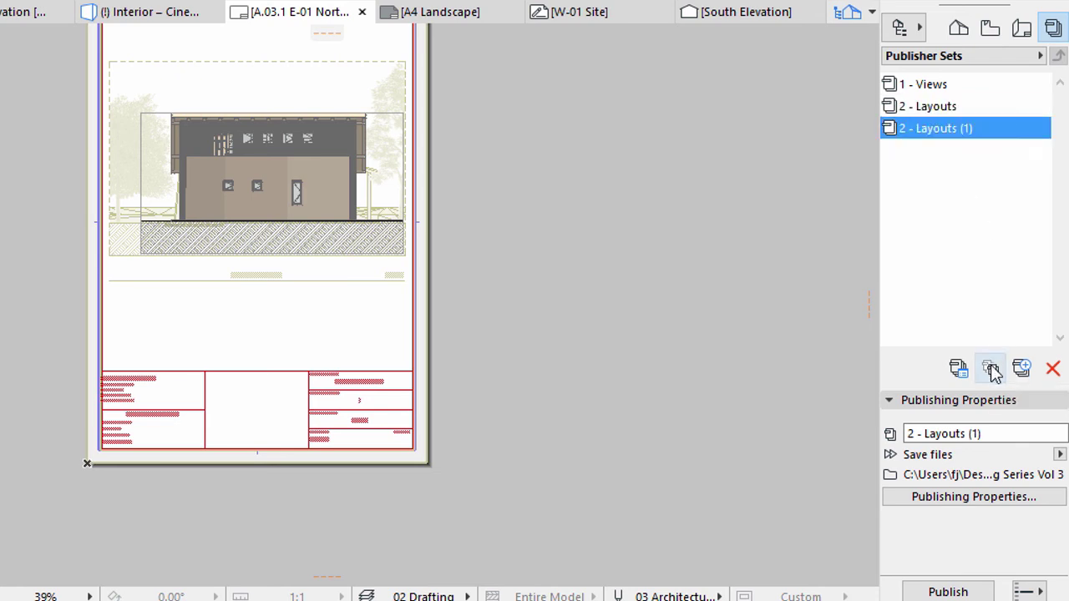
left_click_drag(984, 433, 890, 438)
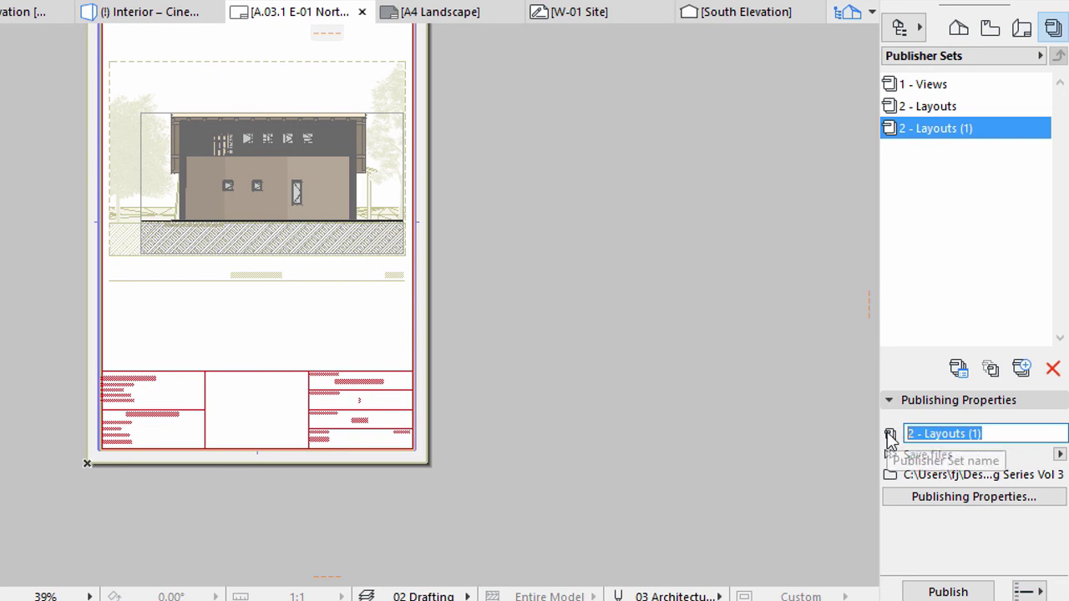
type("3 -")
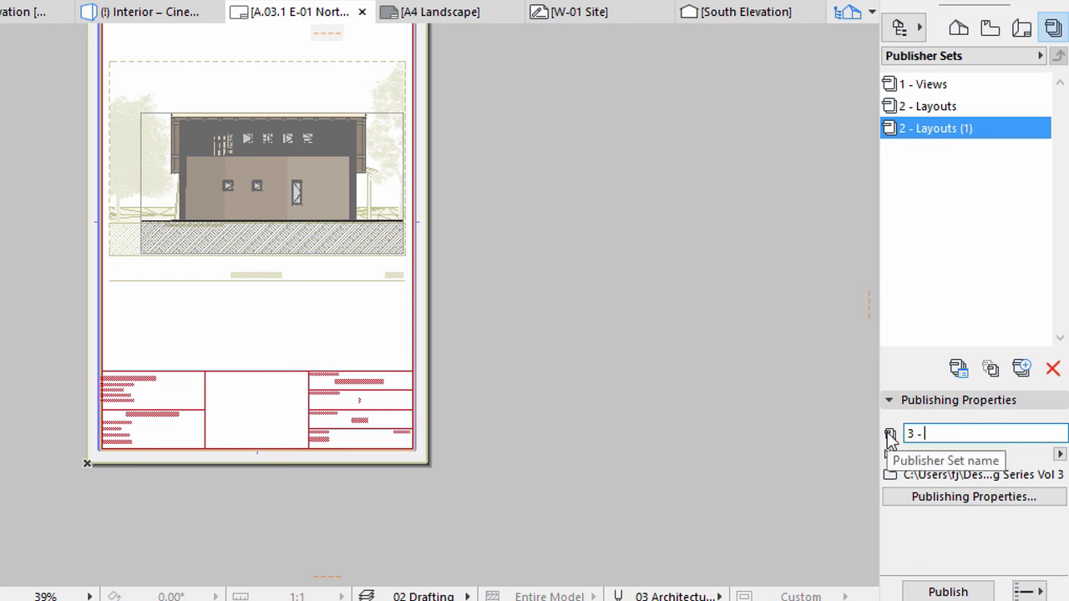
type(" DWG")
key("Return")
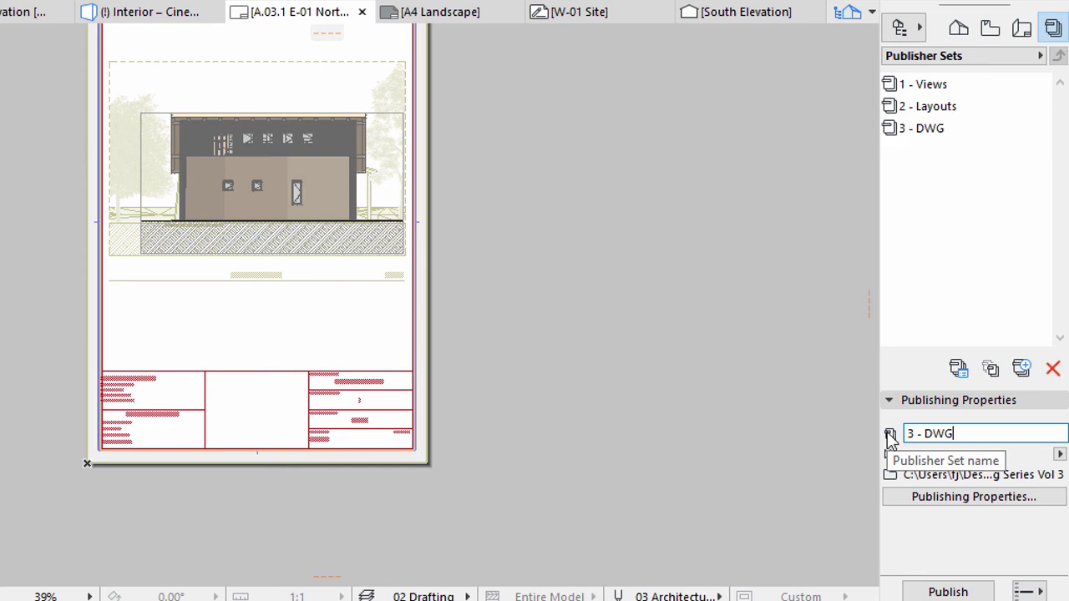
double_click(919, 130)
left_click(923, 90)
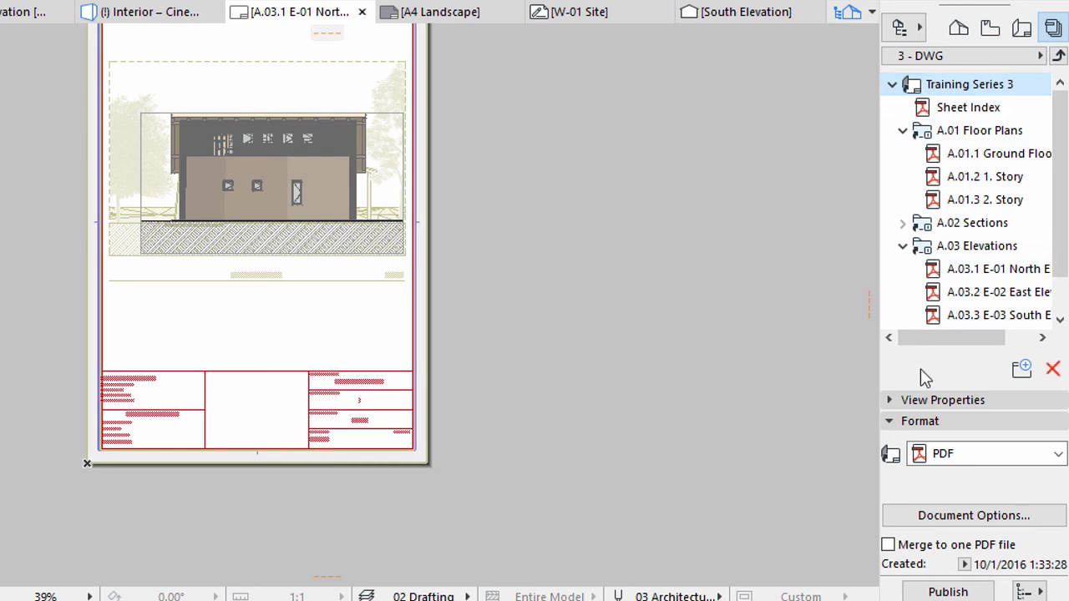
Change the Training Series 3 output format from PDF to DWG
left_click(920, 453)
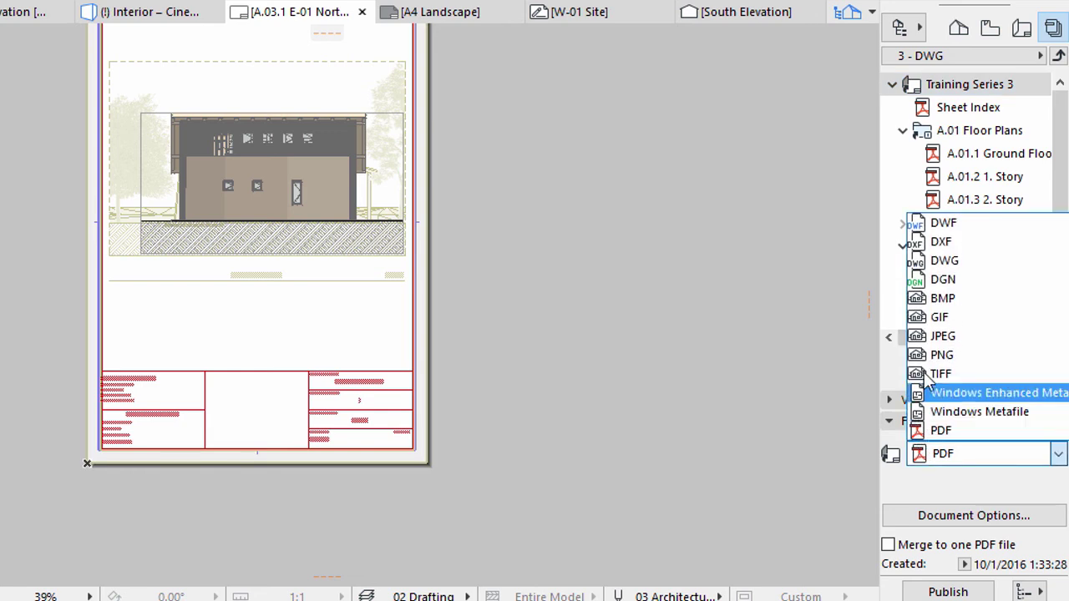
left_click(975, 264)
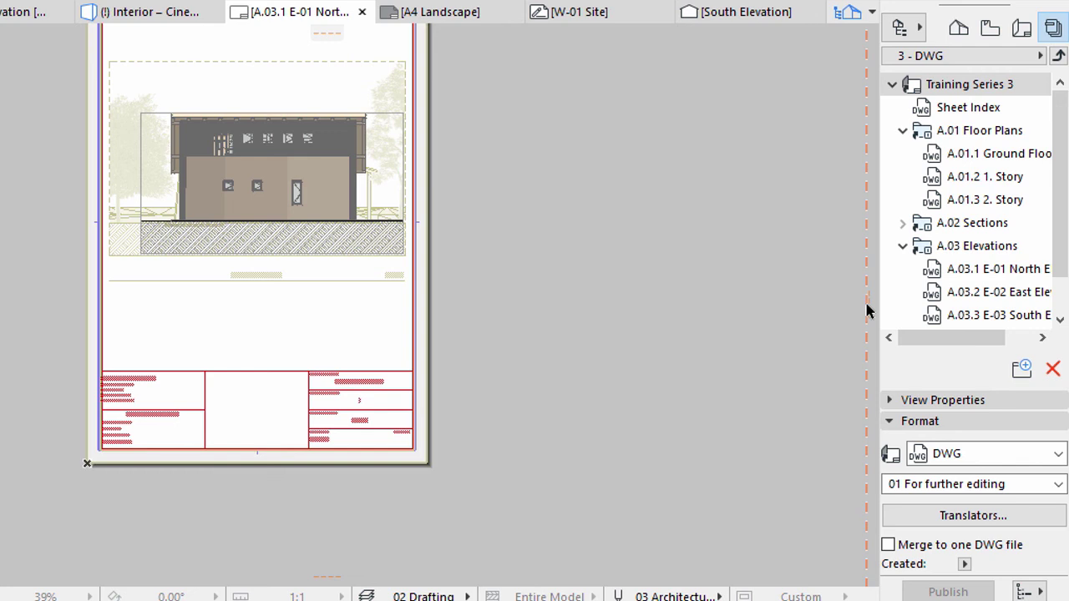
left_click(1023, 591)
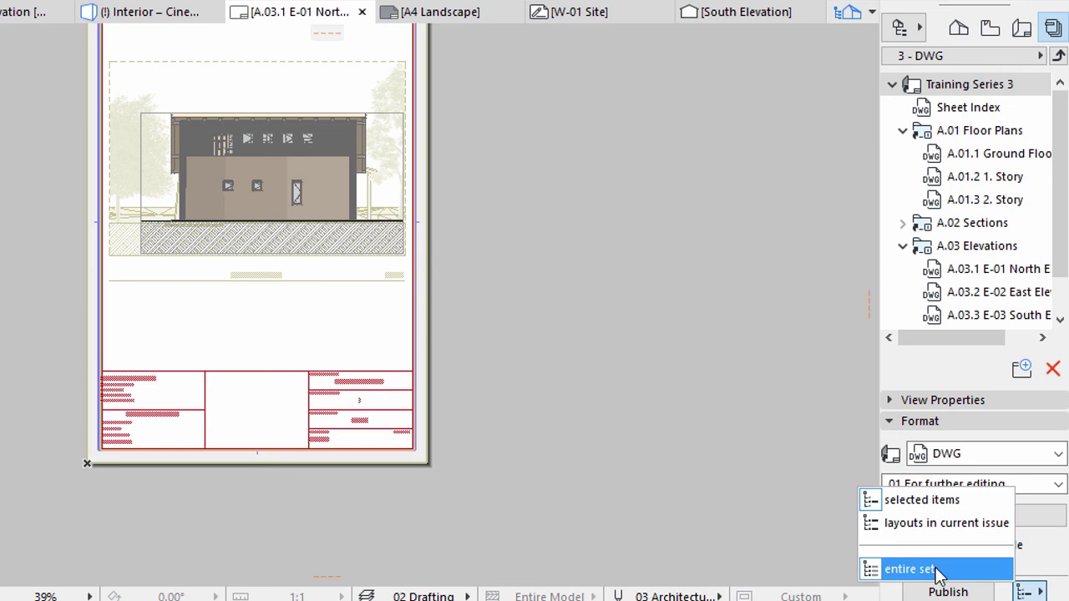
Publish only A.01.1 Ground Floor, A.02.1 S-01 and A.03.1 E-01 North as DWG
left_click(913, 500)
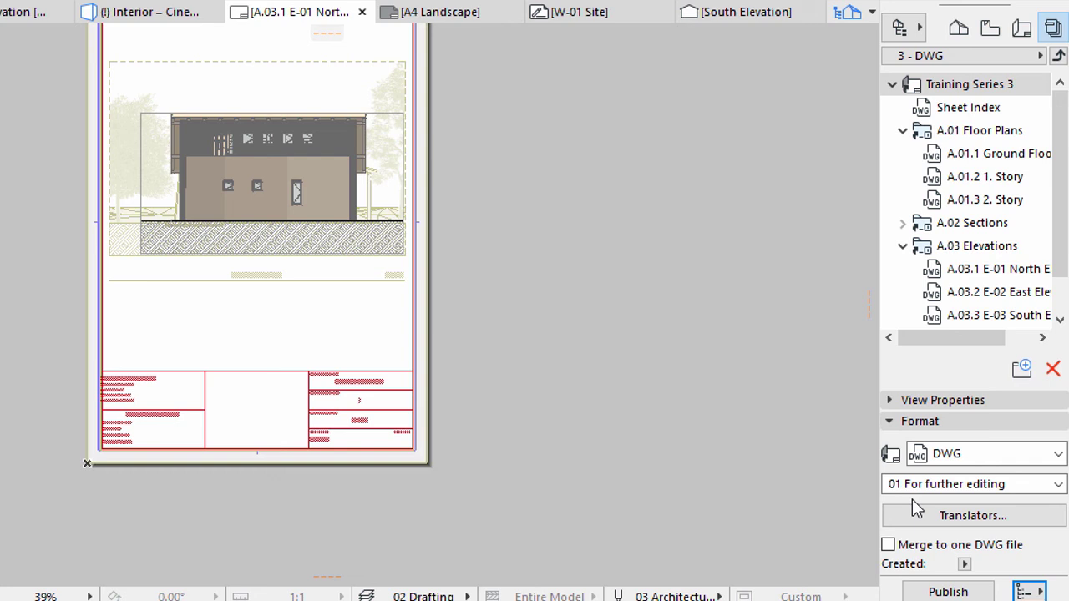
left_click(972, 155)
left_click(902, 223)
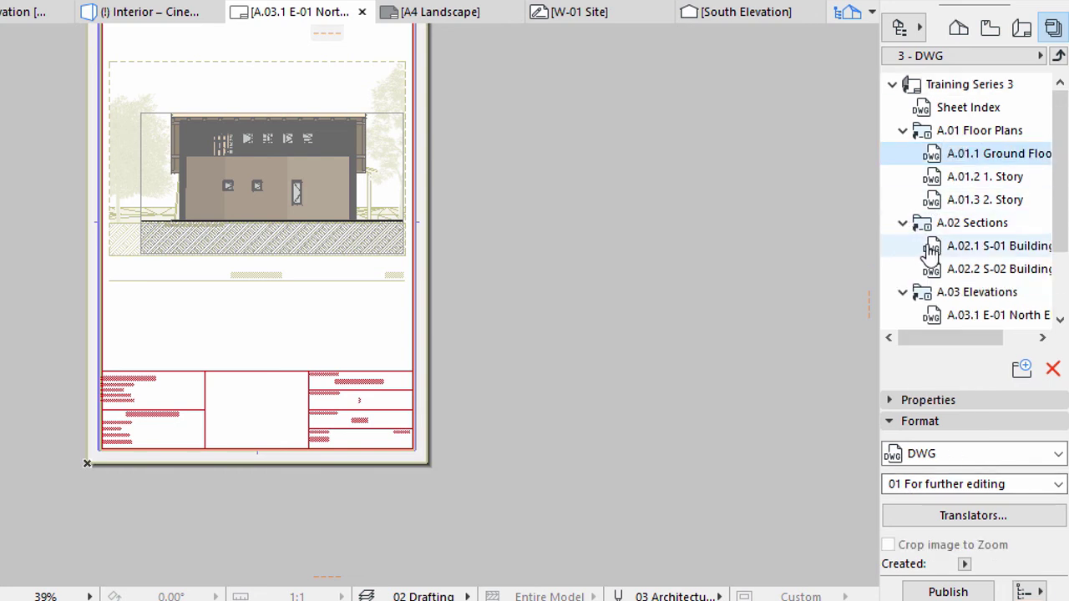
left_click(970, 257, "ctrl")
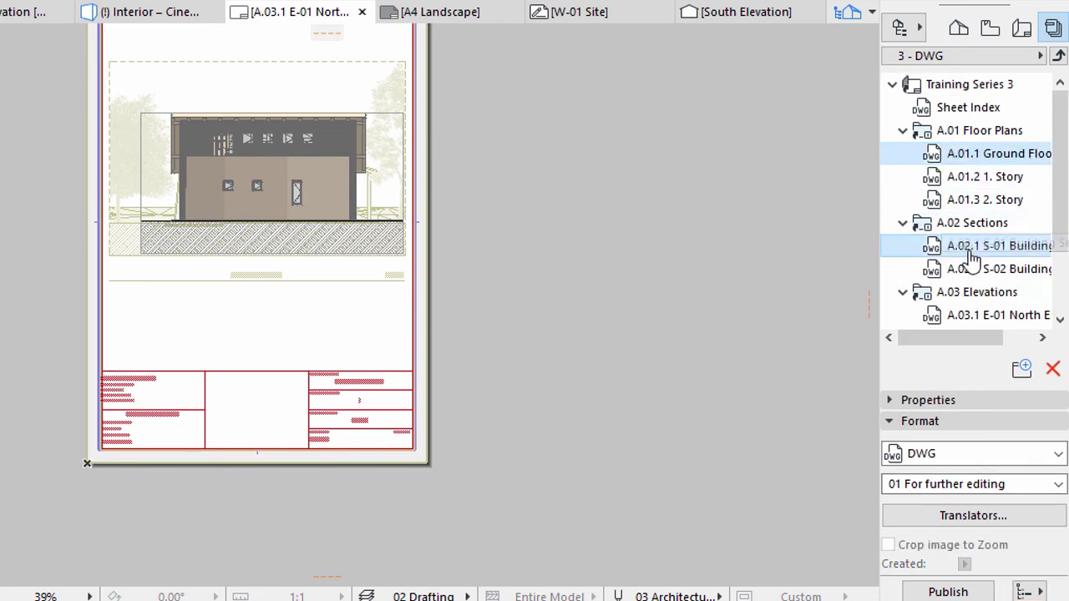
left_click(963, 321, "ctrl")
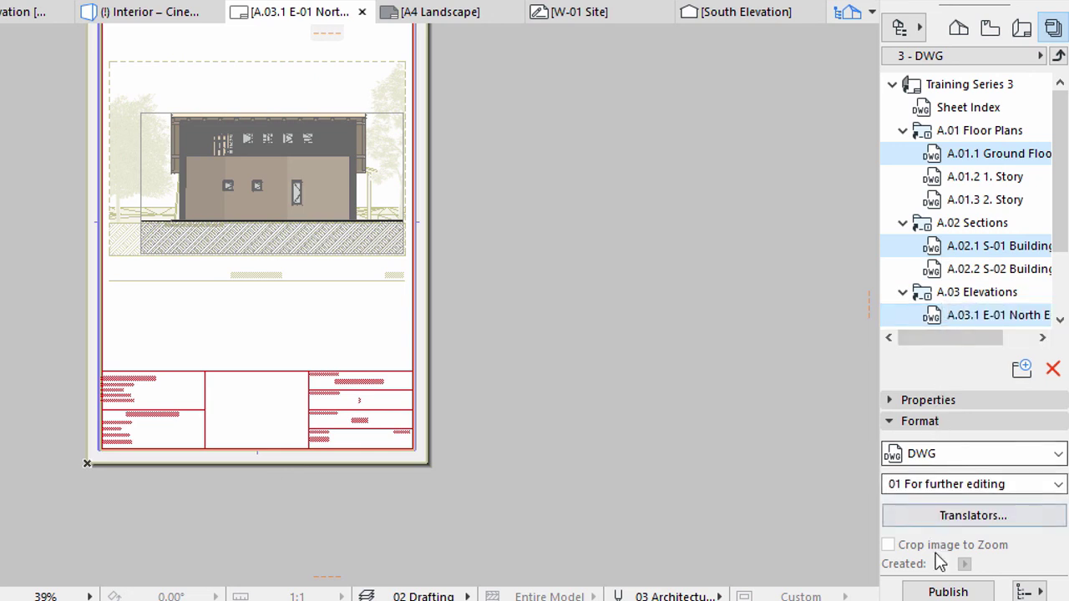
left_click(947, 591)
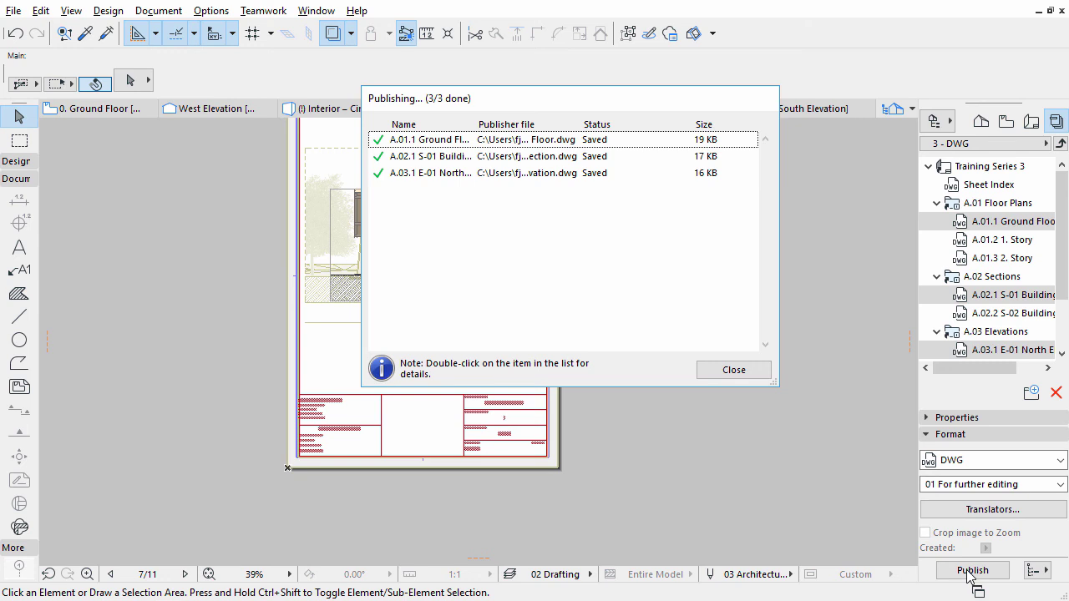
left_click(734, 370)
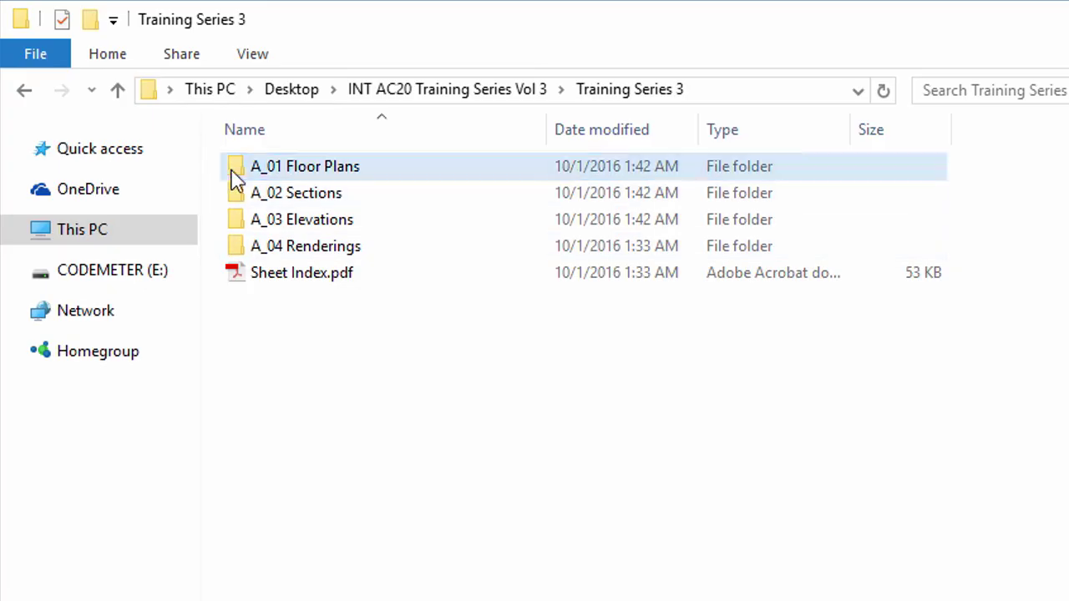
Open A_01 Floor Plans and select the new 19 KB A.01.1 Ground Floor.dwg
double_click(235, 169)
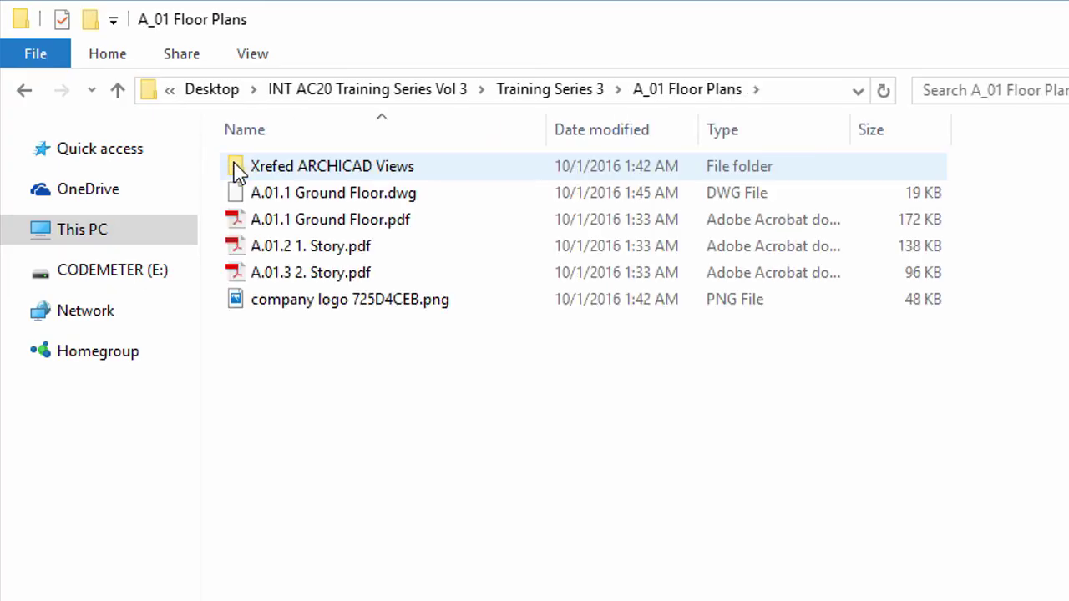
left_click(262, 199)
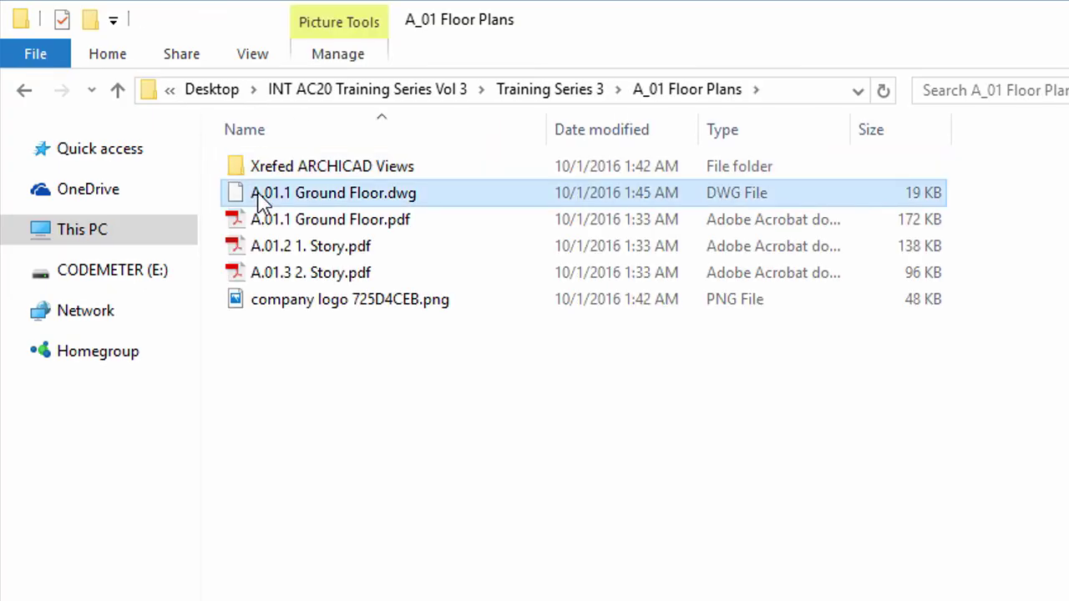